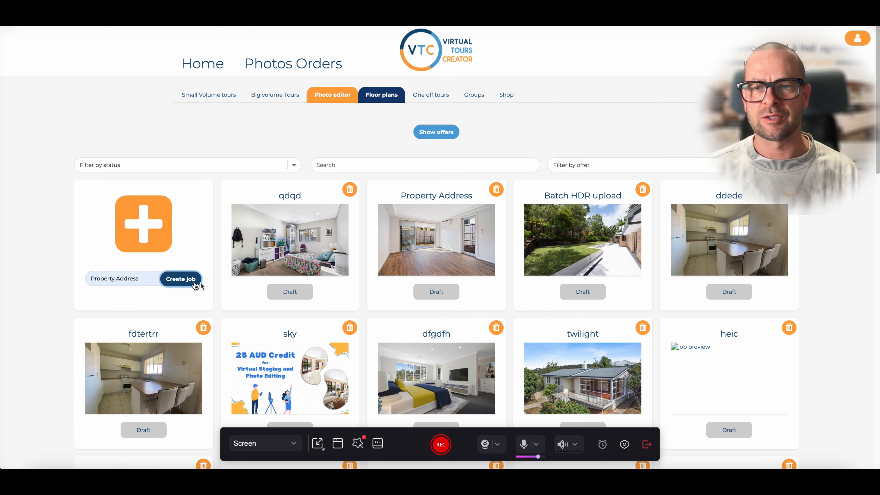
- Upload the photos 4.jpg, 5.jpg, 6.jpg and 7.jpg to the new photo editing job
scroll(395, 255, down, 3)
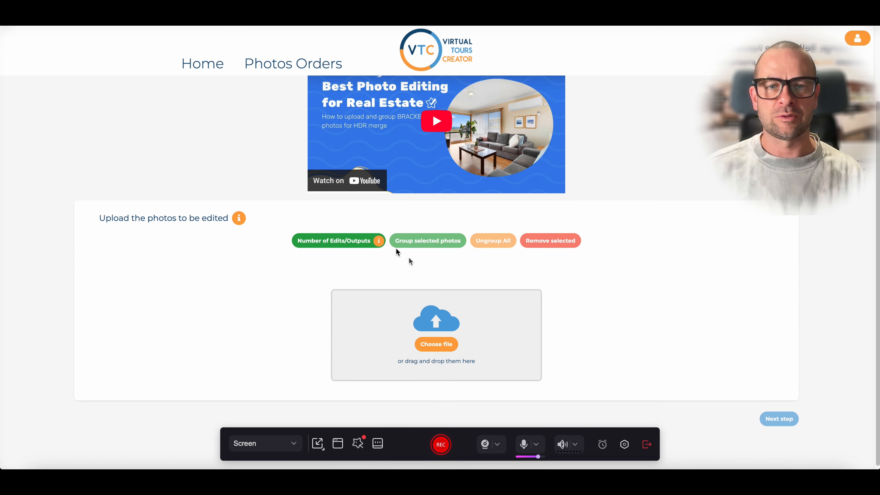
click(436, 342)
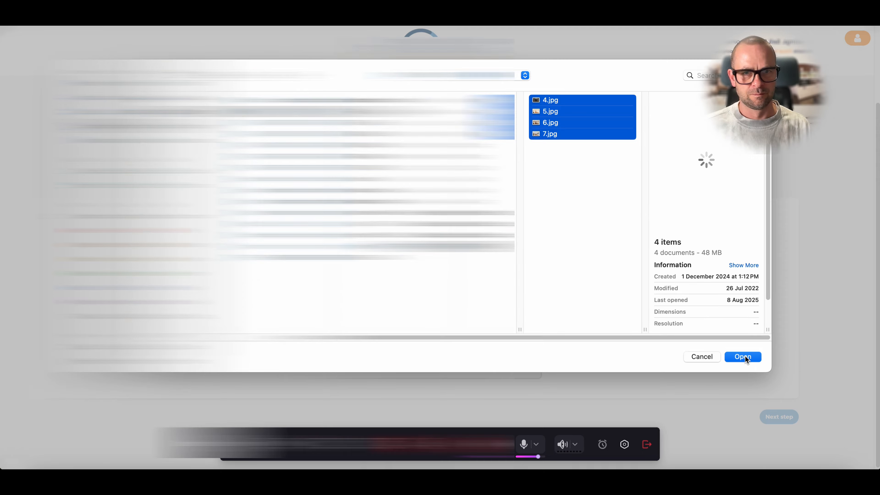
click(744, 356)
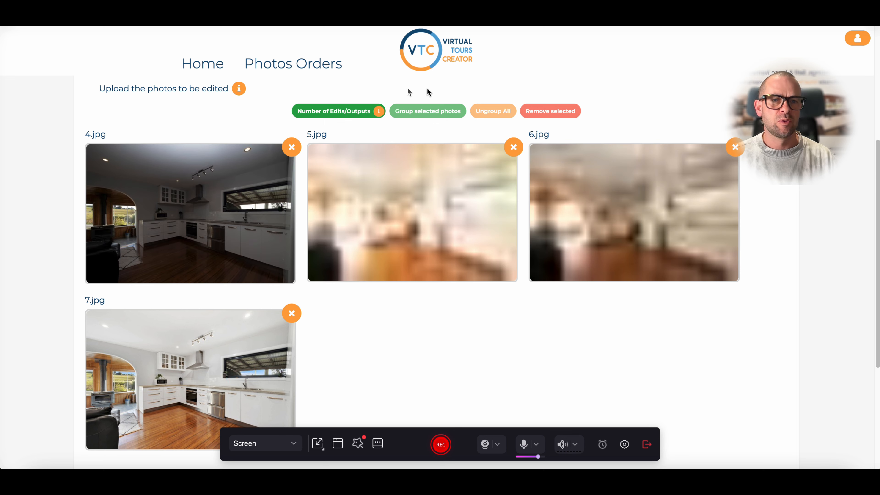
- Declare 1 as the number of edits/outputs required for the uploaded photos
click(319, 113)
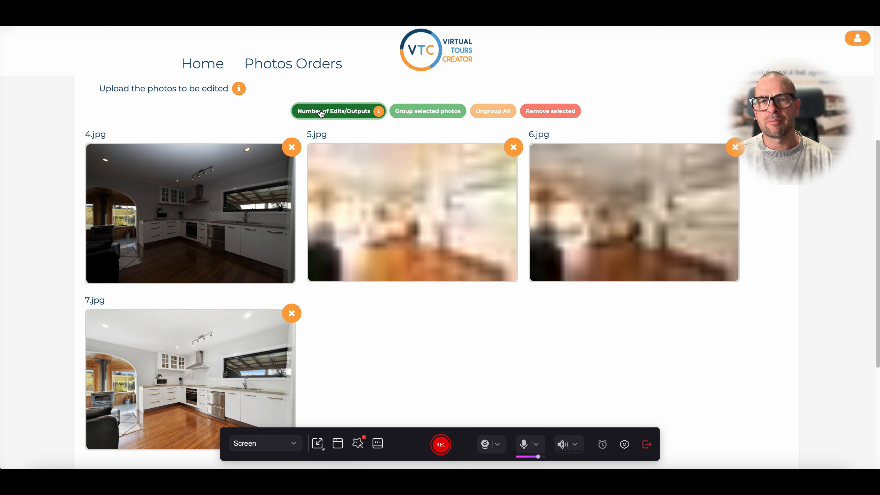
click(335, 251)
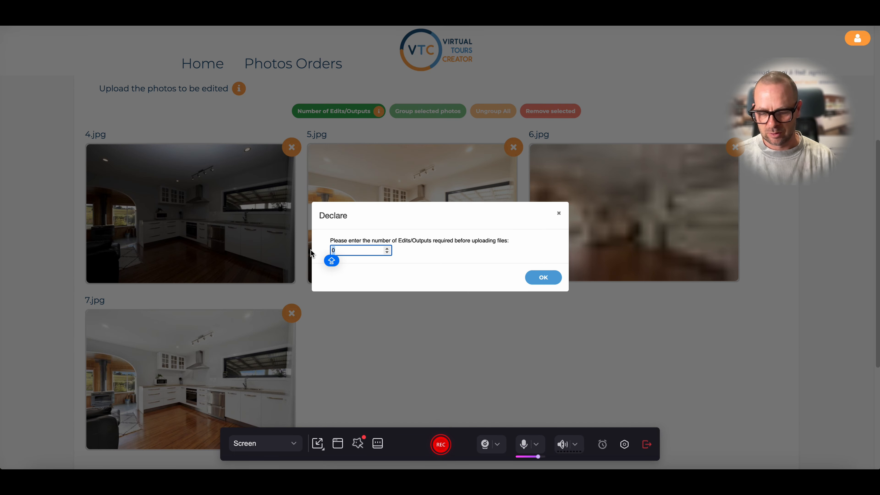
key(BackSpace)
text(1)
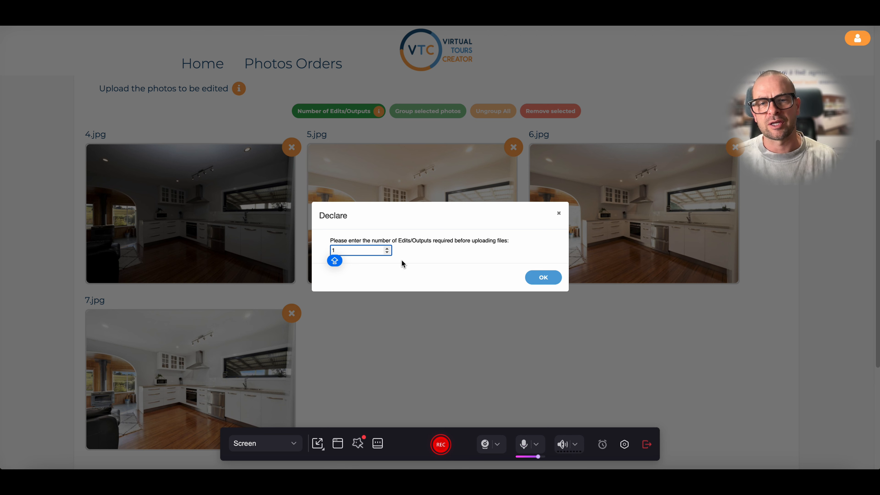
click(547, 280)
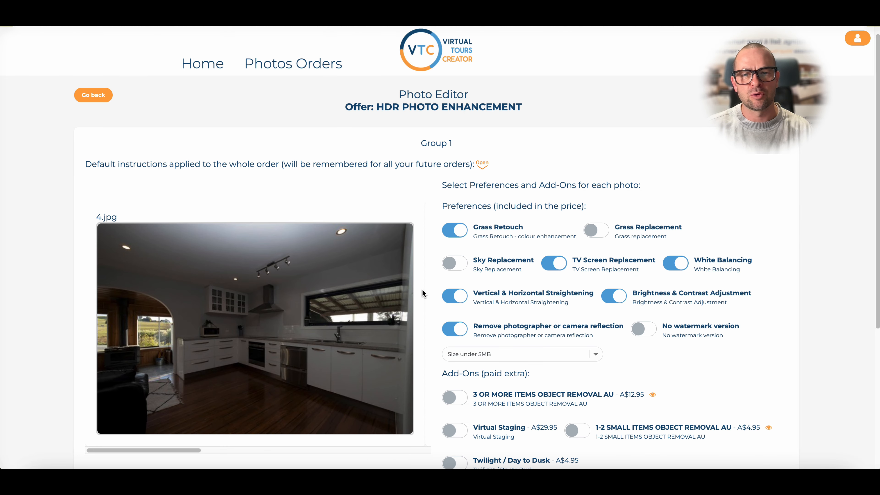
- Add the house exterior JPEG from the HDR folder as a default-instructions reference photo, described as "EXTRA DESCRIPTION"
click(482, 166)
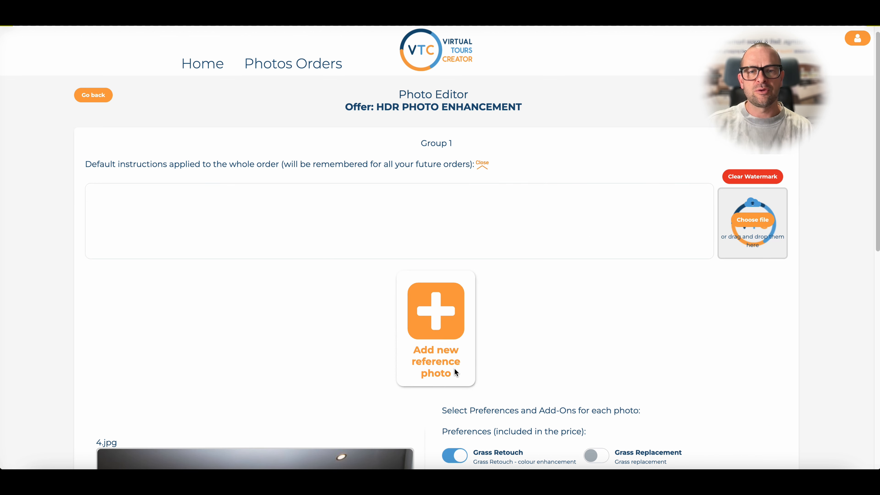
click(435, 358)
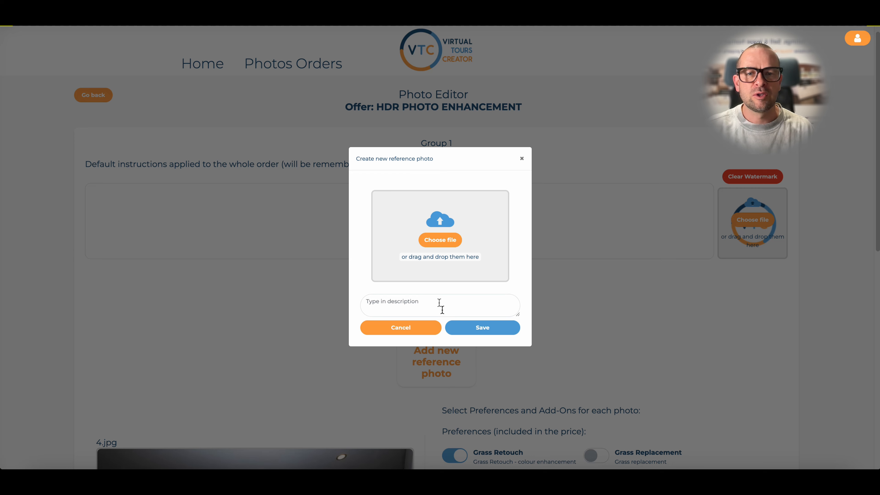
click(436, 240)
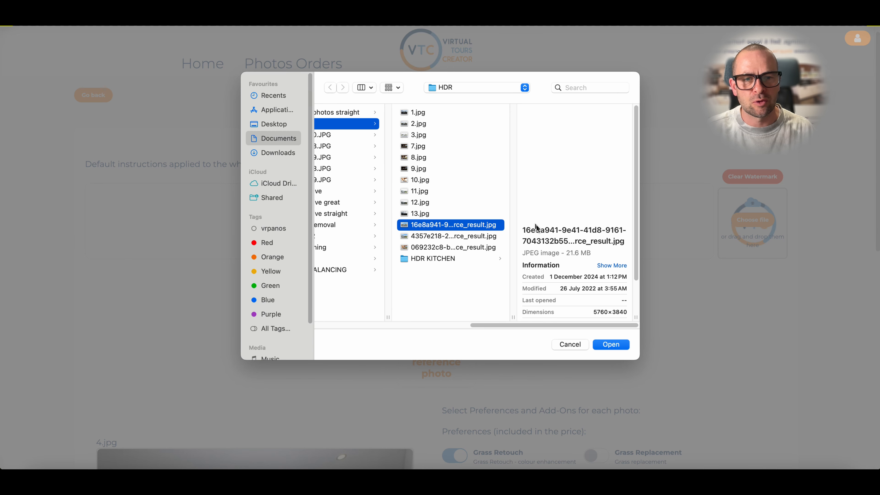
click(610, 344)
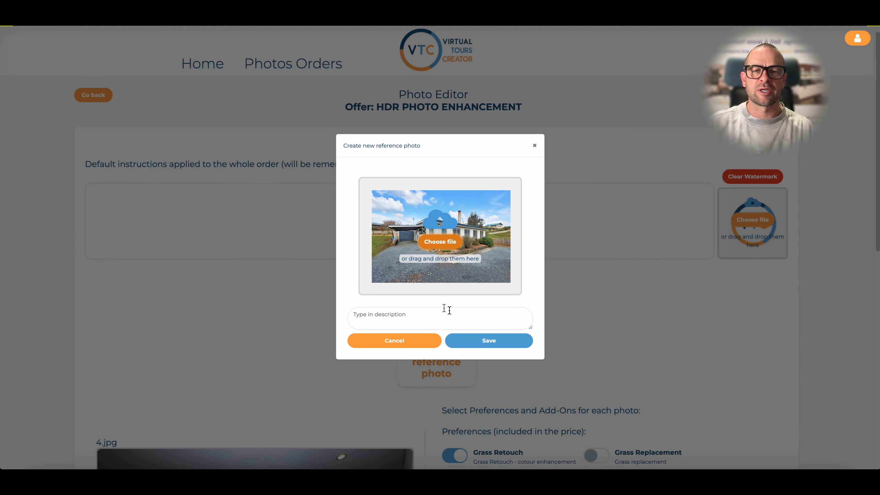
click(499, 341)
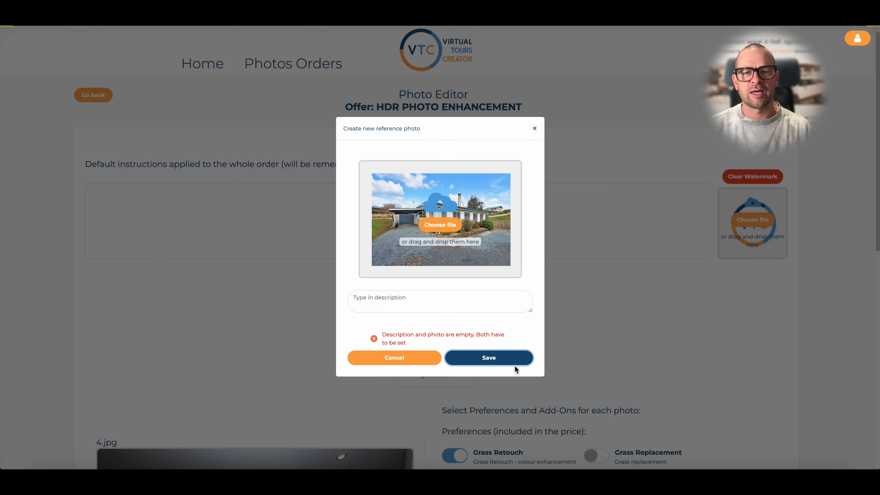
click(403, 298)
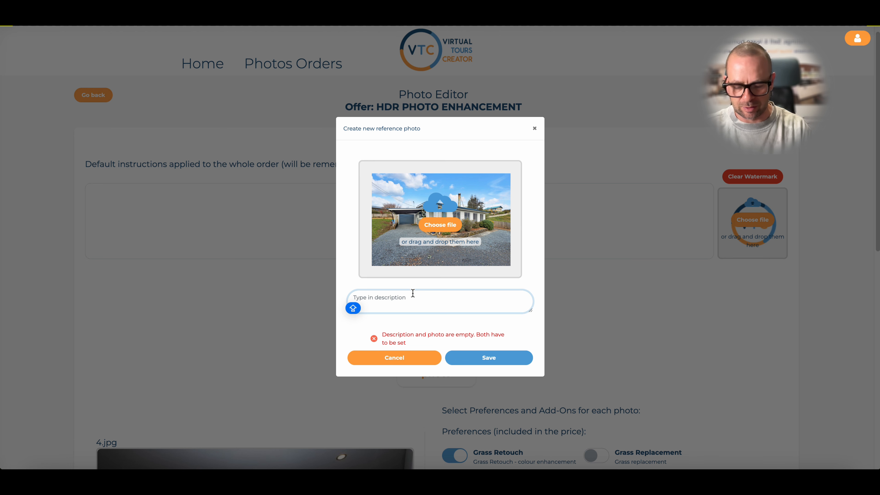
text(EXTRA DESCRIPTION)
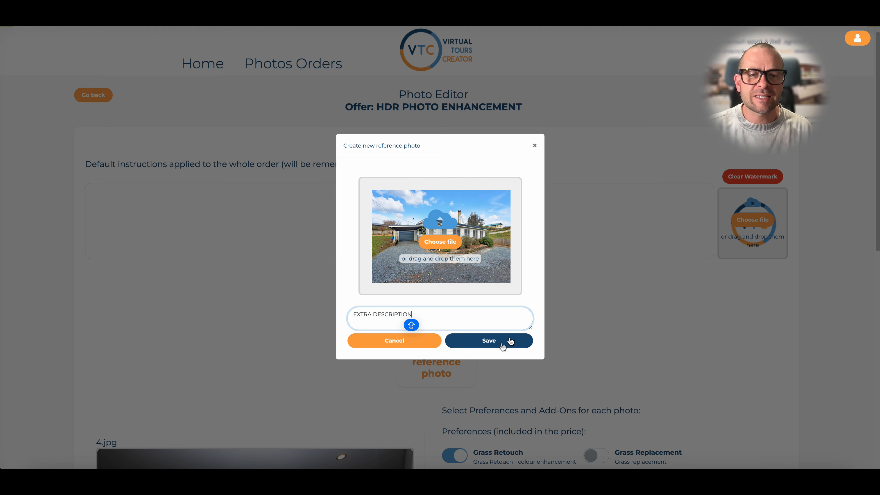
click(489, 341)
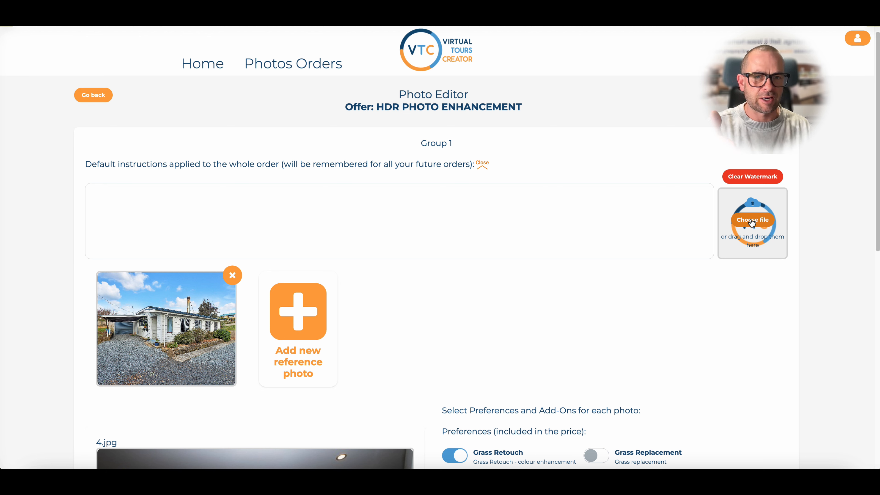
click(482, 165)
- Examine the Grass Replacement samples enlarged, starting with Grass 2, and leave the Grass Replacement option switched off
scroll(497, 209, down, 3)
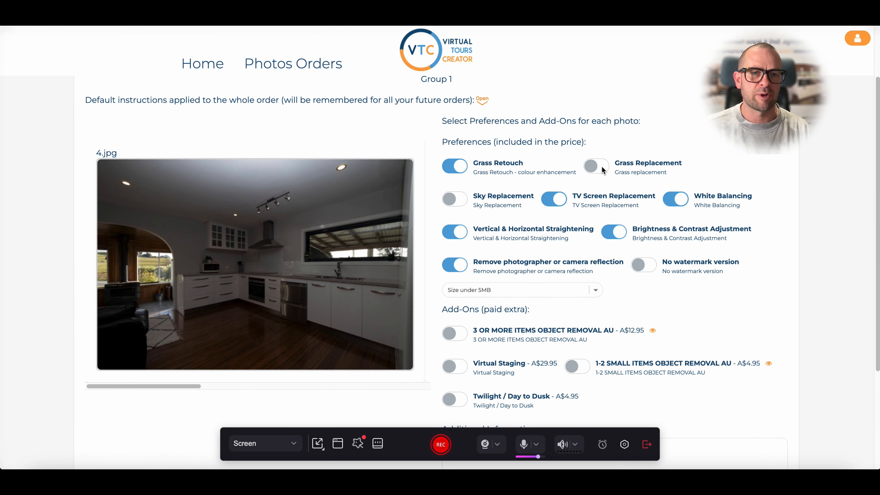
click(596, 165)
scroll(755, 257, down, 10)
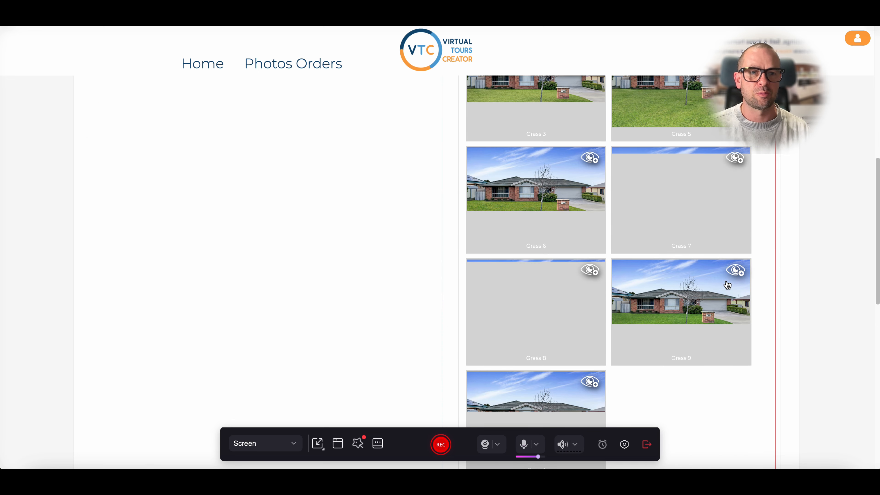
scroll(726, 285, up, 5)
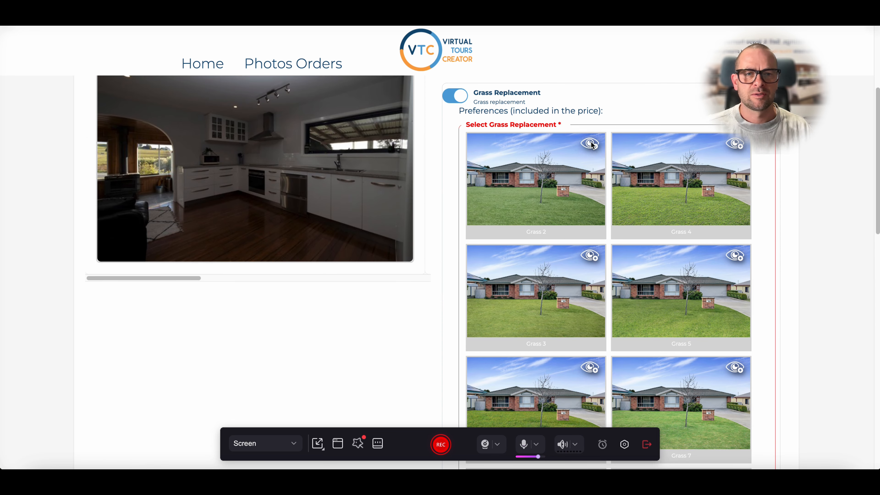
click(590, 144)
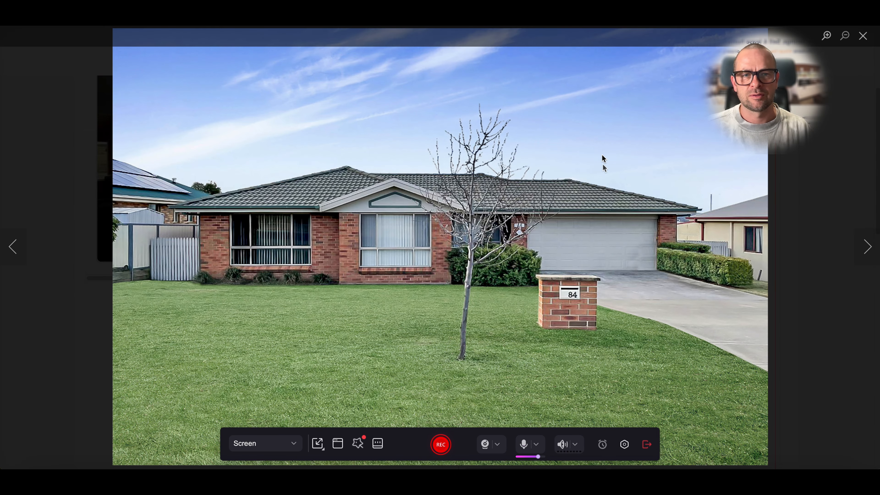
click(865, 247)
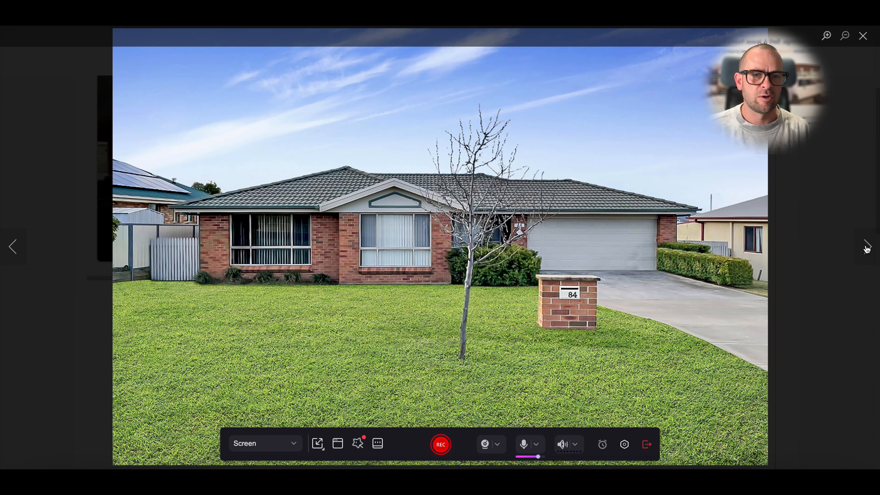
click(866, 248)
click(866, 247)
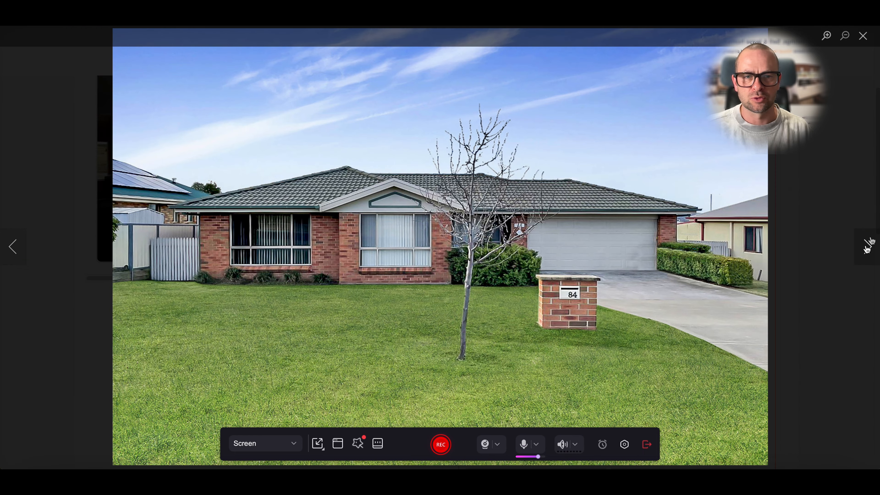
click(863, 36)
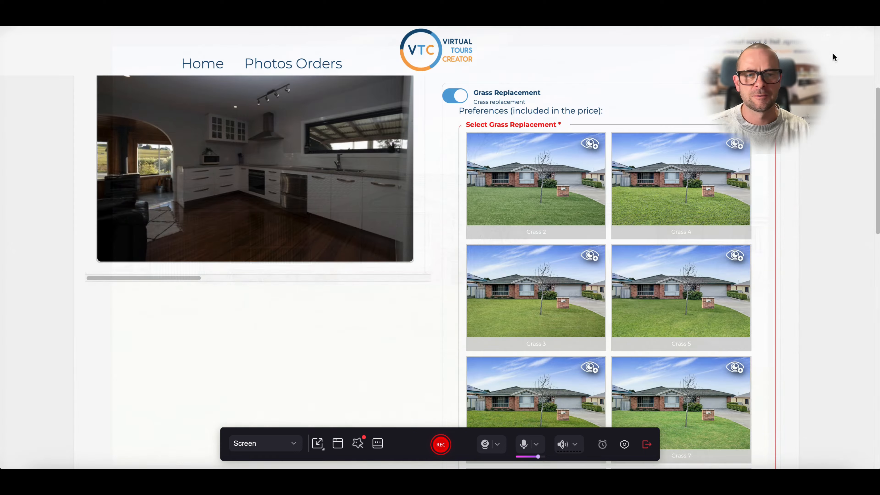
scroll(525, 139, down, 1)
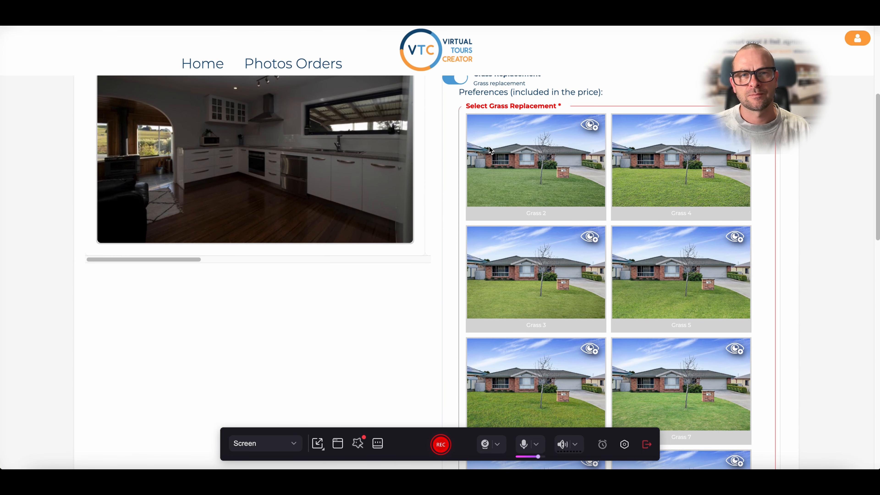
click(450, 79)
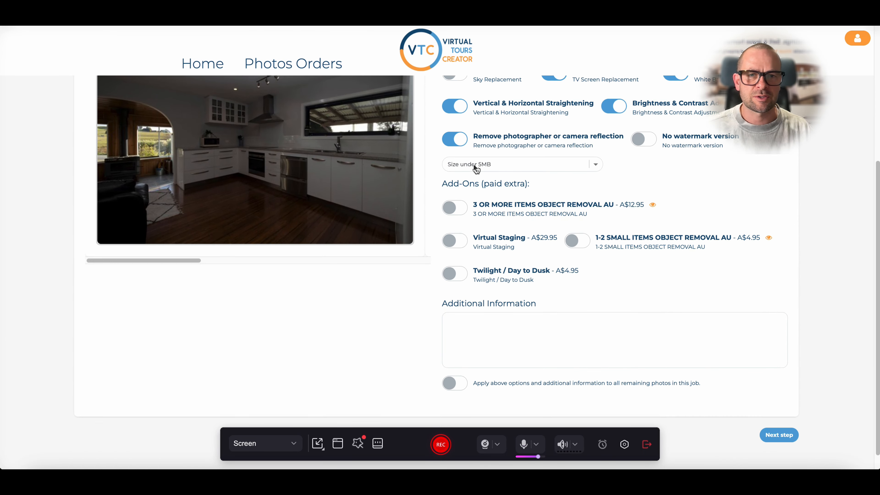
- Examine the Sky Replacement day sky samples enlarged, starting with Sky 1, and leave the Sky Replacement option switched off
scroll(490, 157, up, 3)
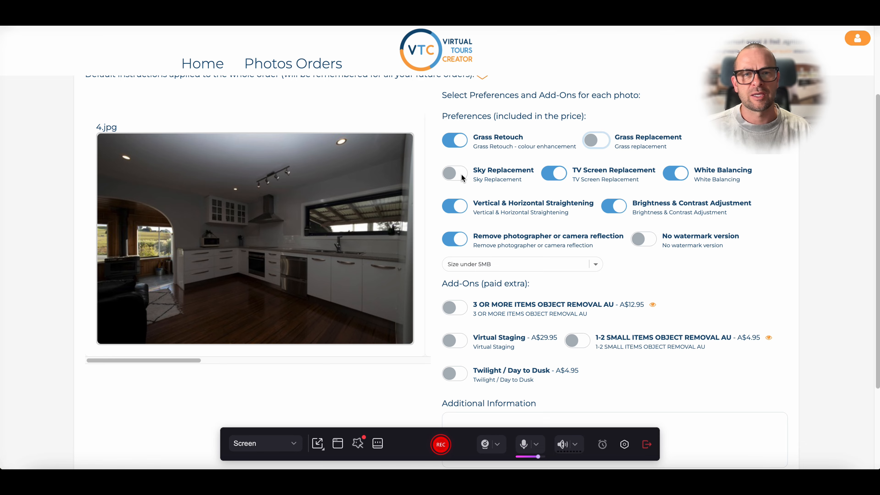
click(454, 173)
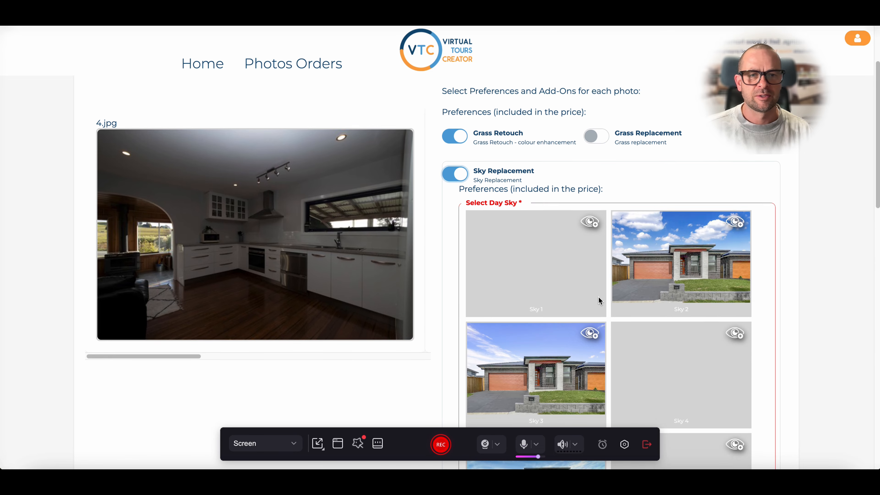
scroll(598, 297, down, 1)
click(590, 206)
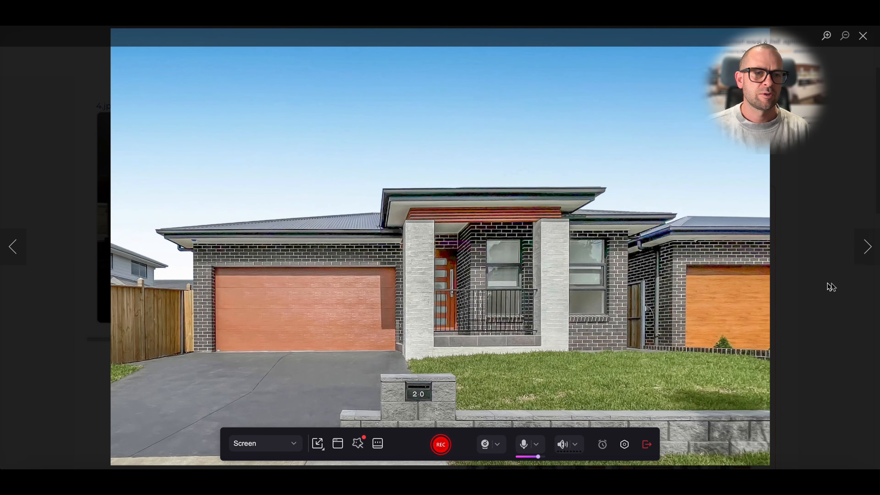
click(869, 246)
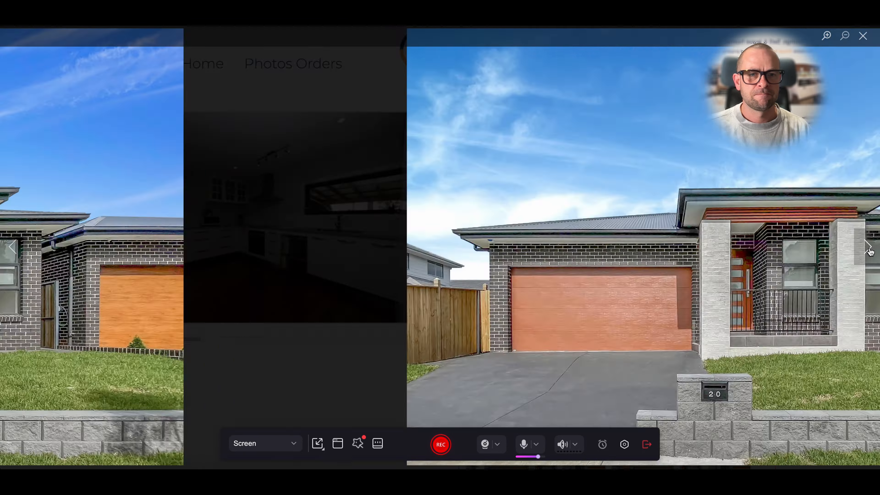
click(868, 247)
click(868, 247)
click(868, 248)
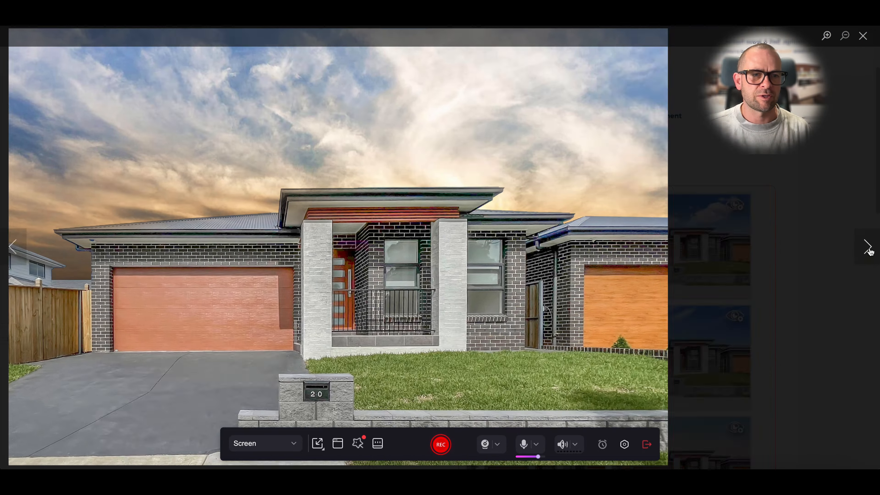
click(869, 248)
click(868, 248)
click(868, 248)
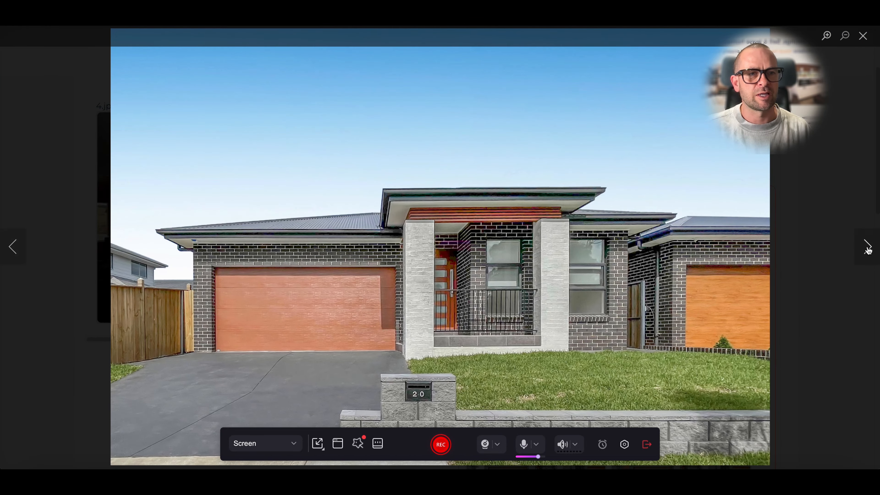
click(868, 247)
click(862, 36)
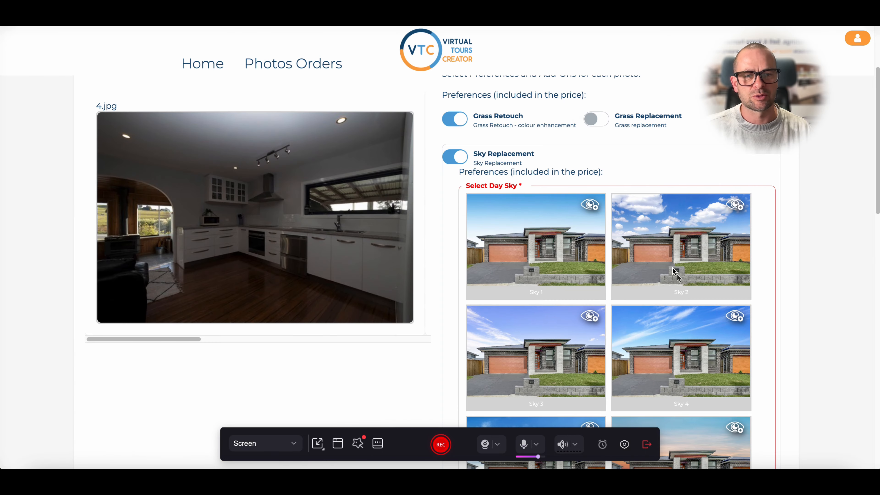
click(451, 159)
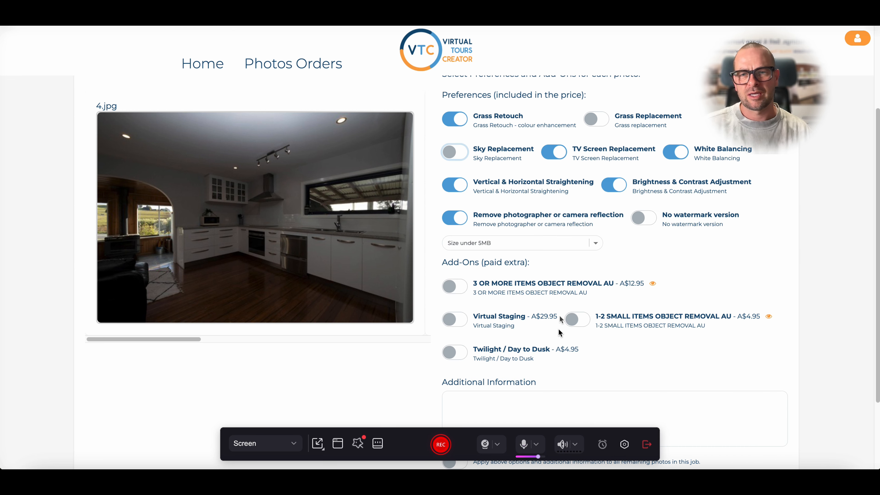
- Check the No watermark version option and the output size choices, leaving the watermark option off and the size under 5MB
click(648, 218)
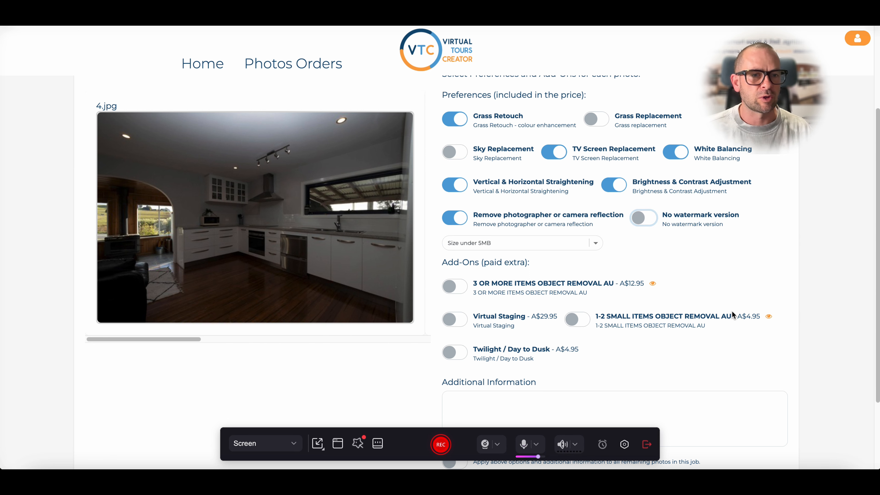
scroll(663, 254, down, 2)
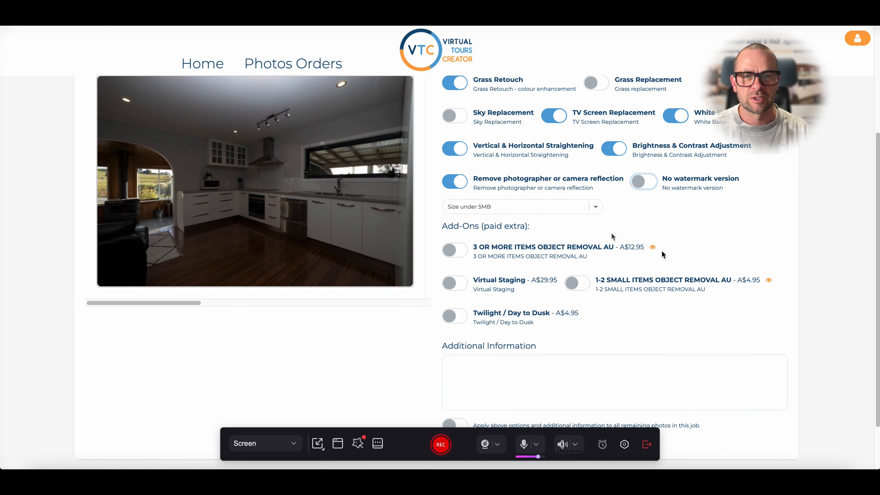
scroll(611, 237, down, 2)
click(597, 175)
click(596, 176)
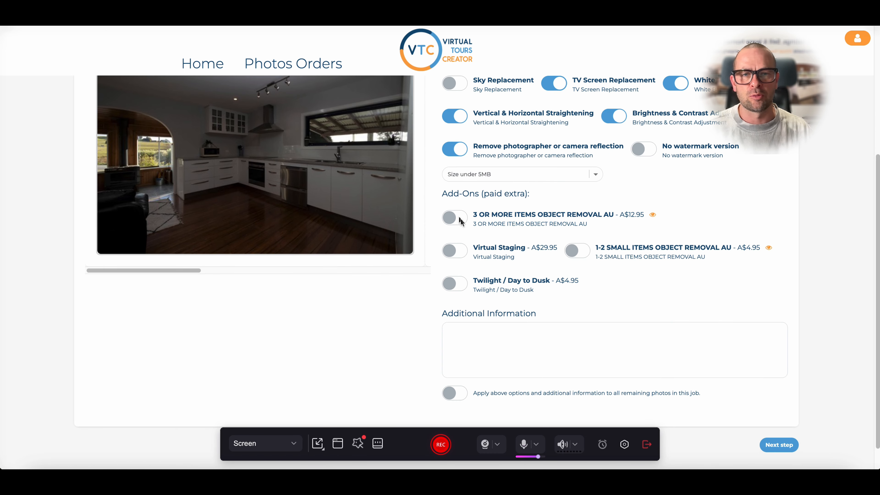
- Check the before-and-after sample for 3 or more items object removal and the Virtual Staging preferences, leaving both add-ons off
mouse_move(653, 216)
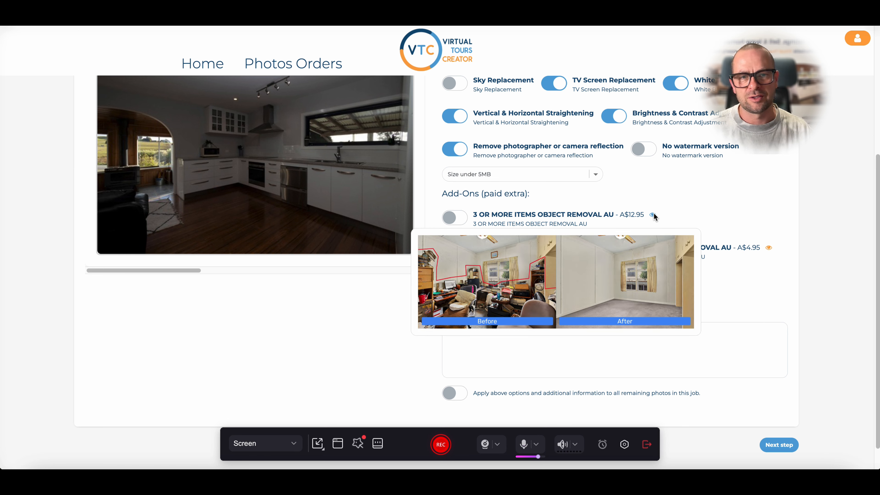
click(462, 224)
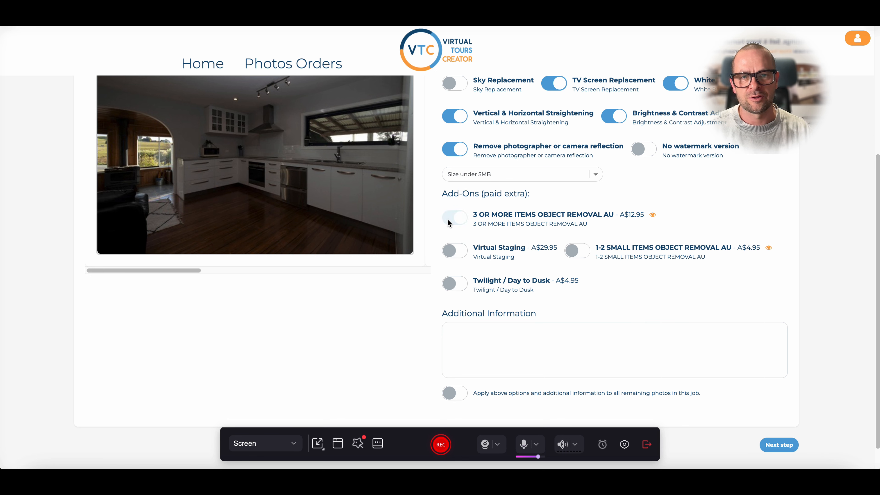
click(462, 255)
scroll(553, 263, down, 2)
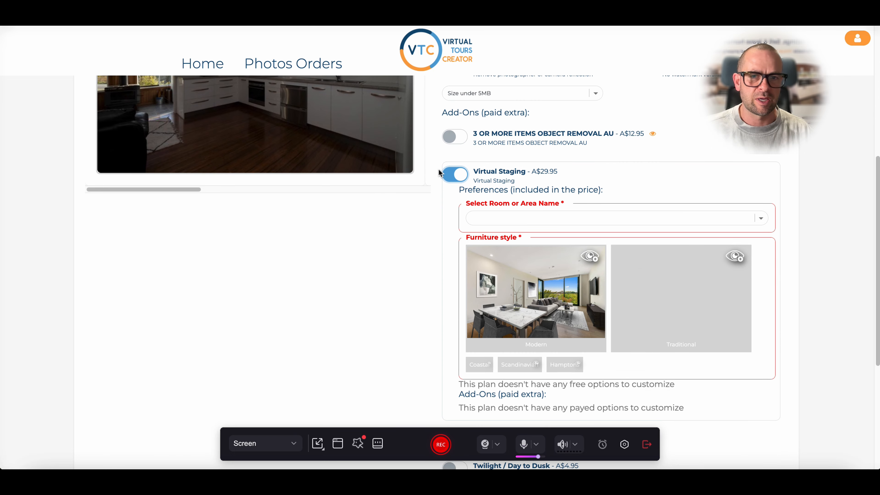
click(491, 178)
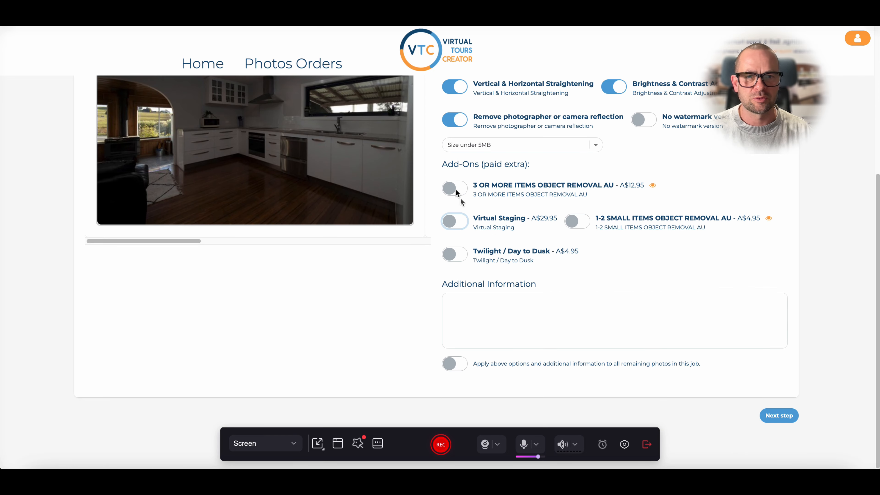
- Examine the Virtual Staging furniture style samples enlarged, starting with Modern, and leave the Virtual Staging add-on switched off
click(460, 224)
scroll(554, 264, down, 4)
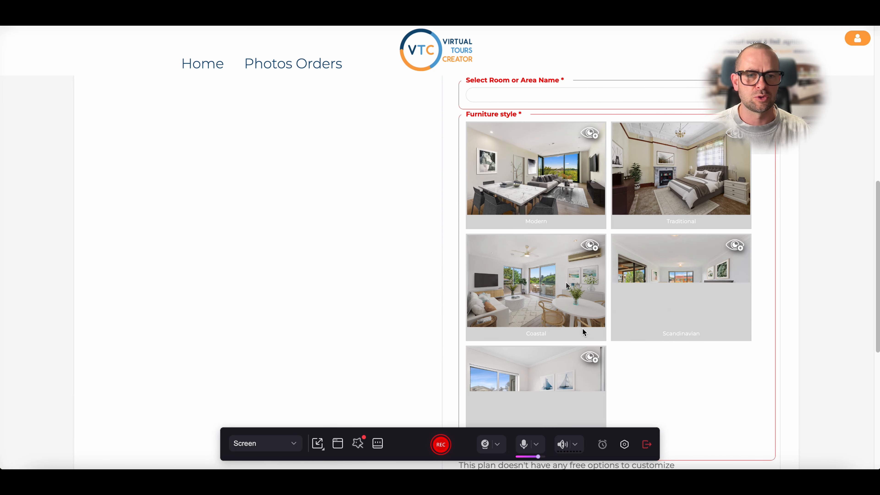
click(590, 134)
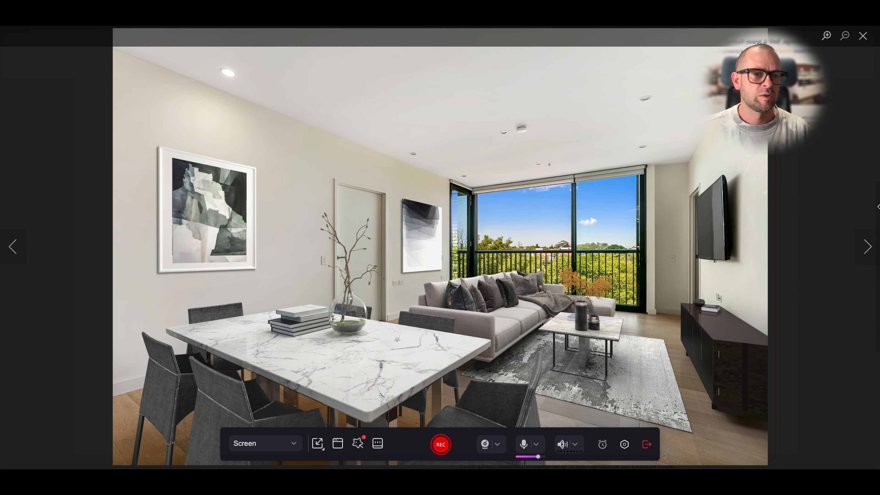
click(868, 246)
click(867, 247)
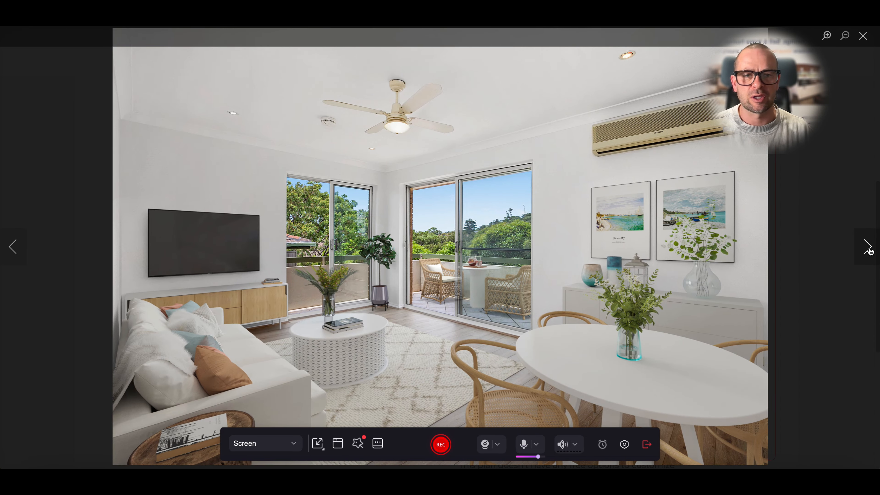
click(868, 247)
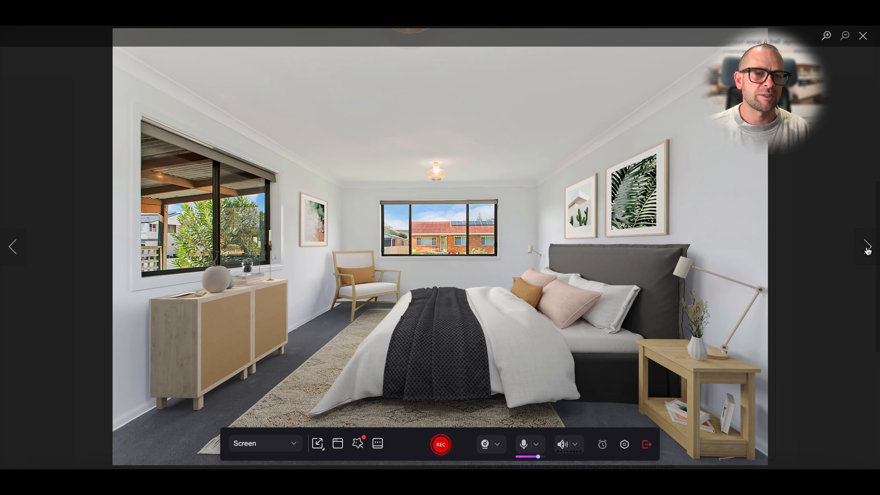
click(868, 247)
click(863, 35)
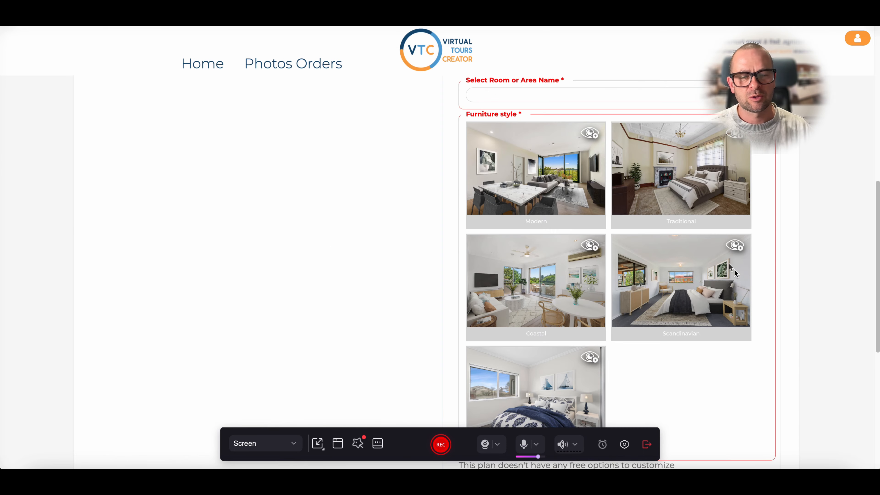
scroll(471, 167, up, 5)
click(457, 234)
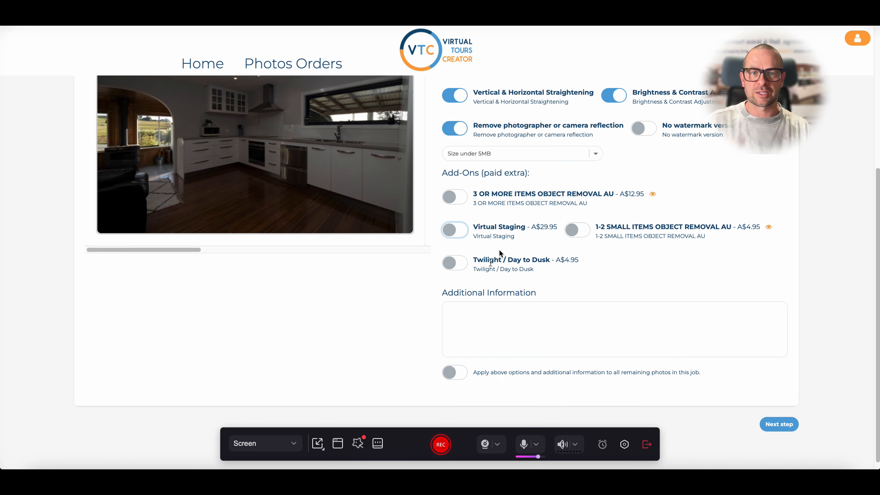
- Look through the Twilight / Day to Dusk sky samples and leave that add-on switched off
click(452, 264)
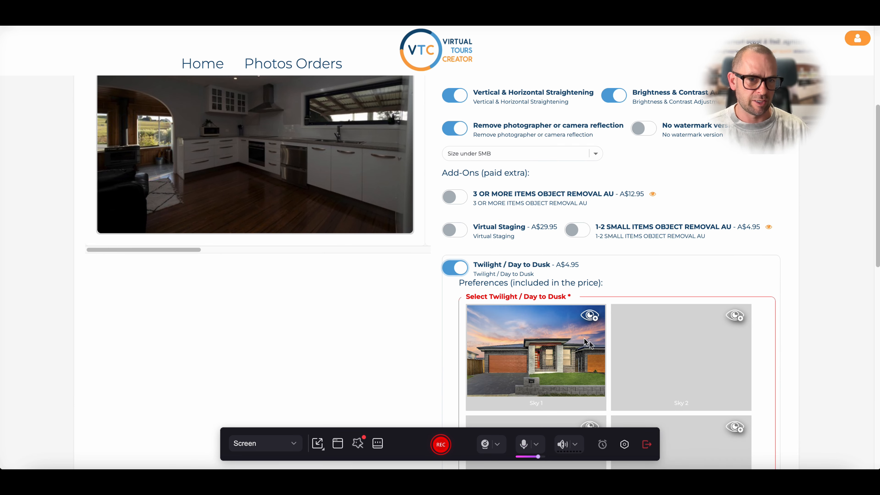
scroll(585, 333, down, 5)
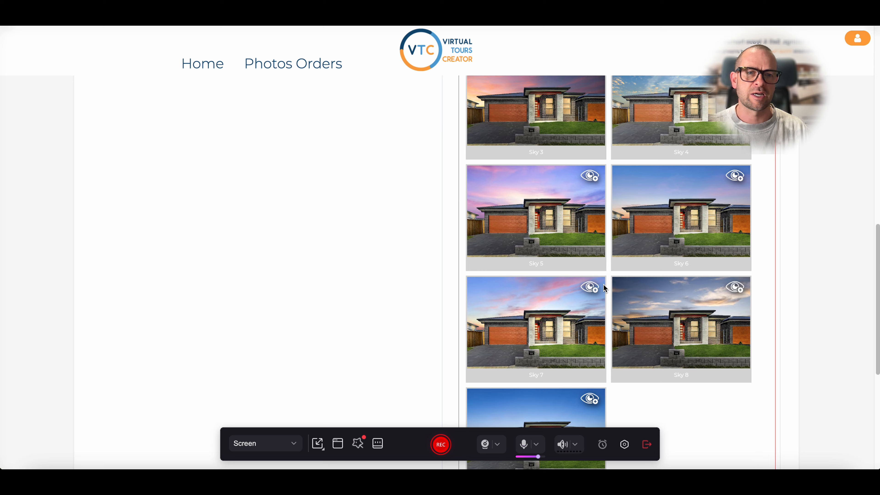
scroll(603, 284, up, 5)
click(456, 228)
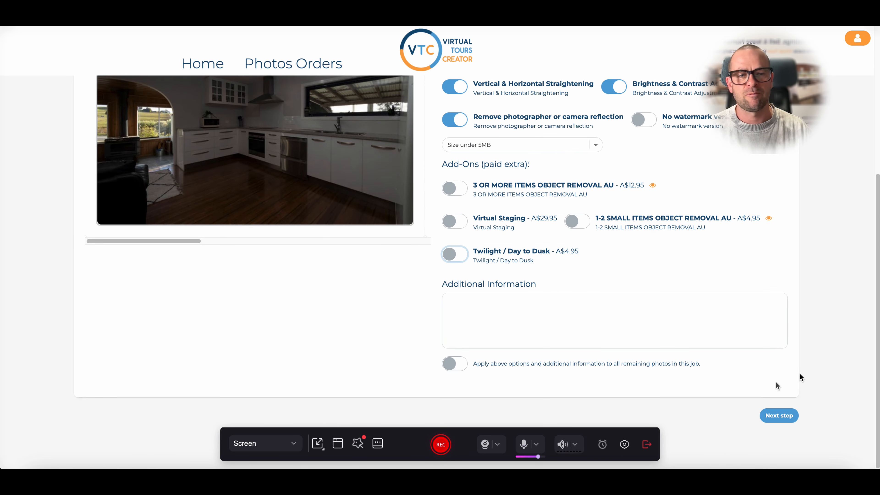
- Finish the photo options, review the Group 1 order summary and proceed to payment
click(783, 416)
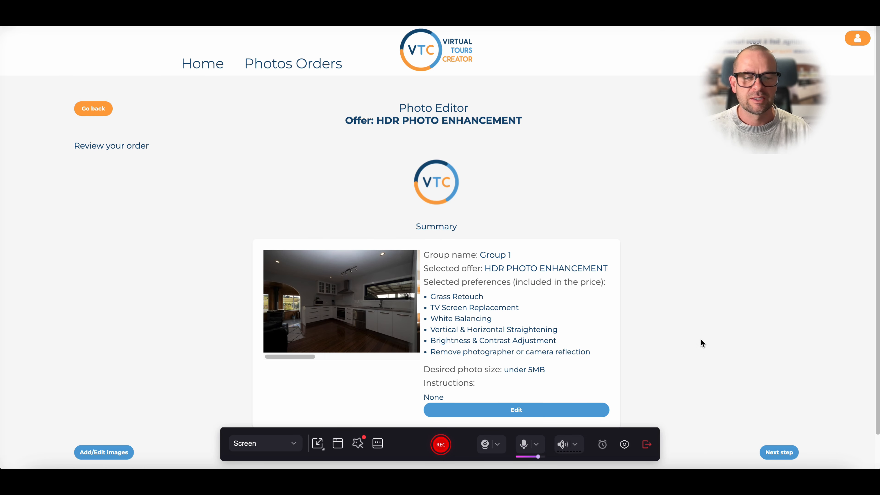
scroll(701, 341, down, 1)
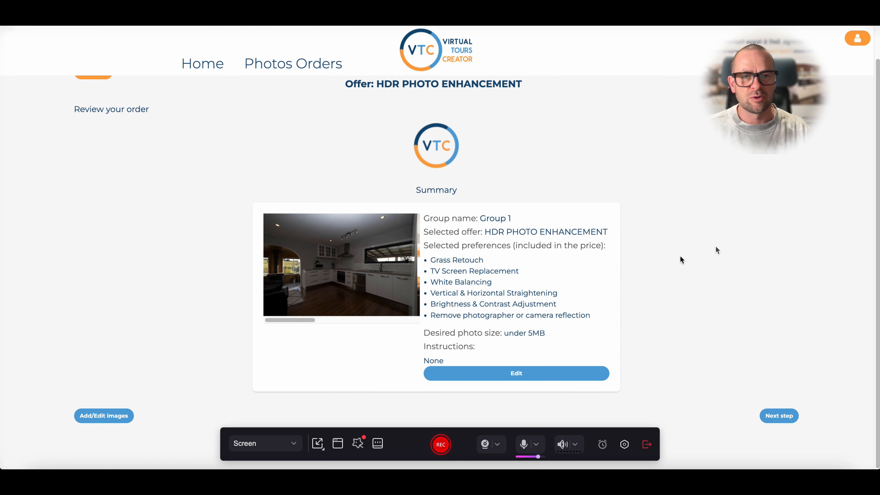
click(775, 420)
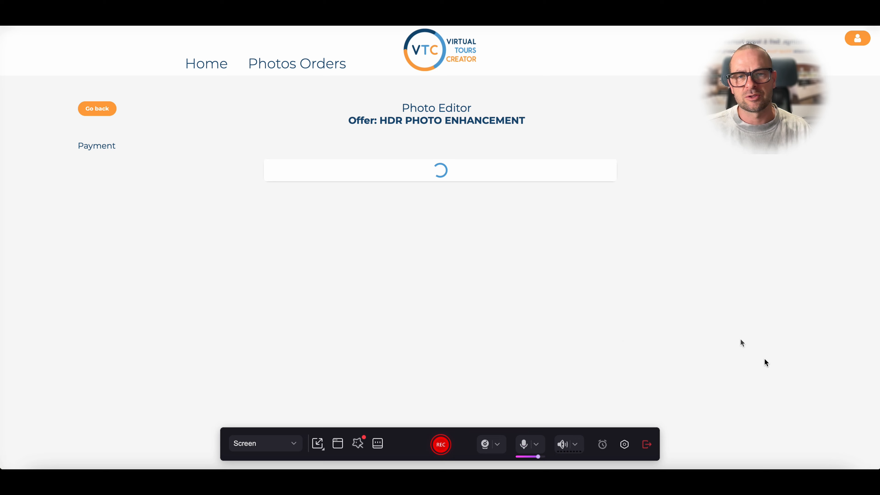